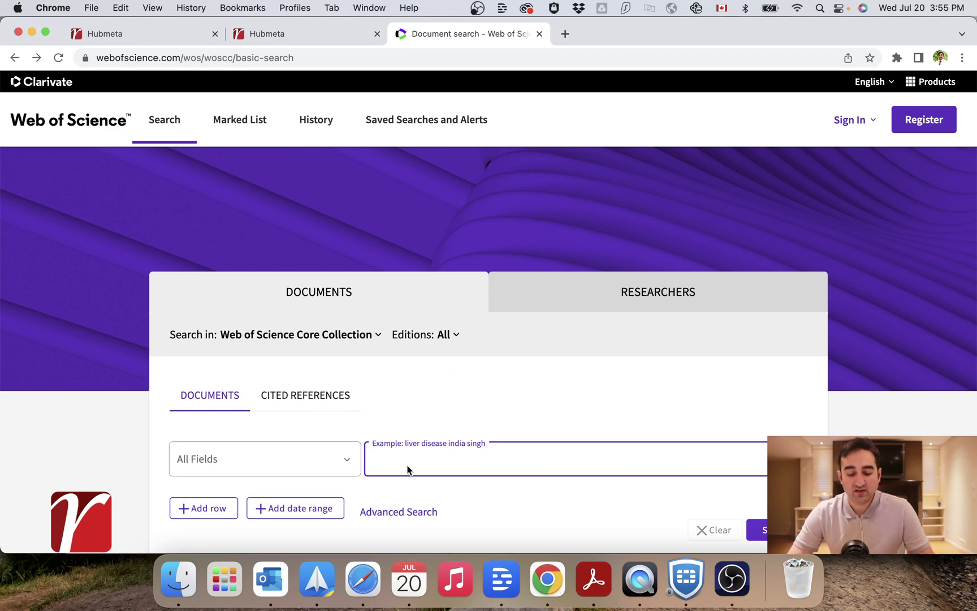
# Step: Search Web of Science for "export promotion program*" to get the 86 Core Collection results
pyautogui.write('"export promotion program*"')
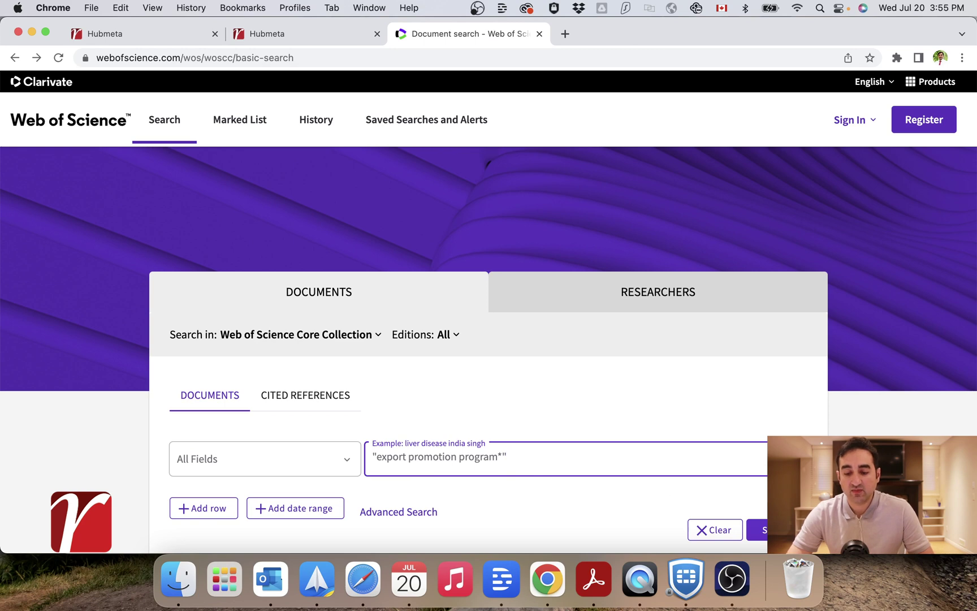
pyautogui.press('Return')
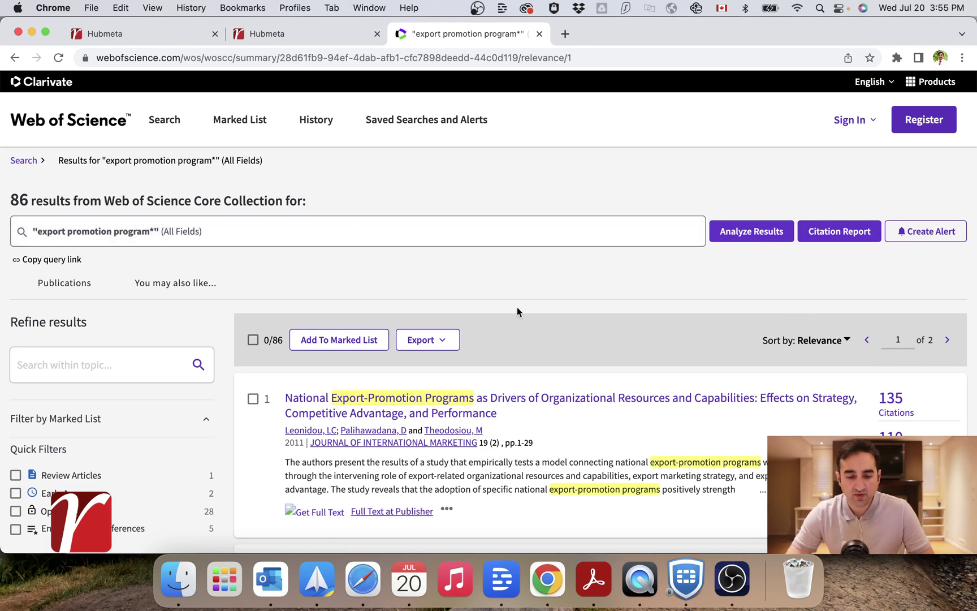
# Step: Export the 86 records as an RIS file with Author, Title, Source, Abstract record content
pyautogui.click(446, 343)
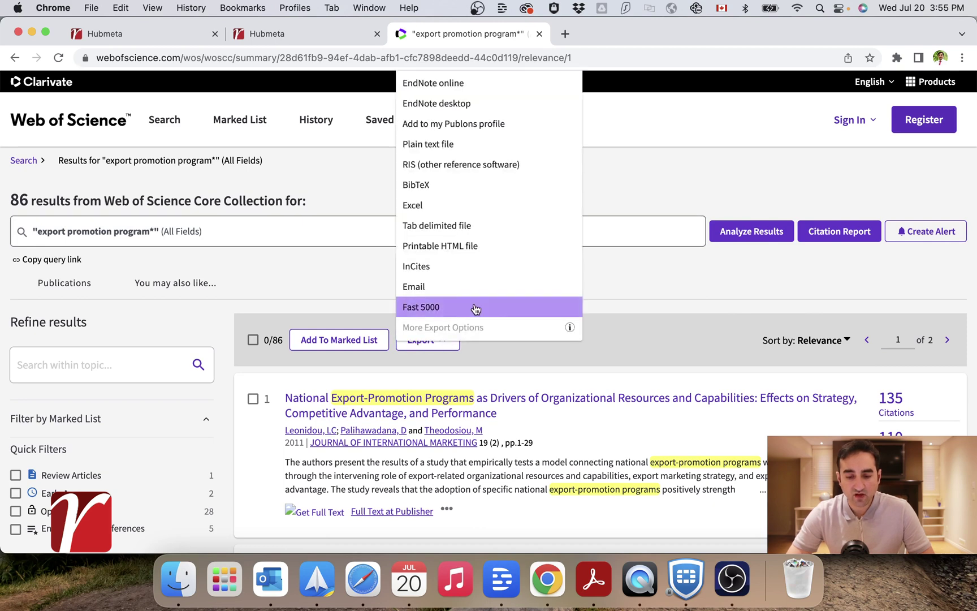
pyautogui.click(469, 170)
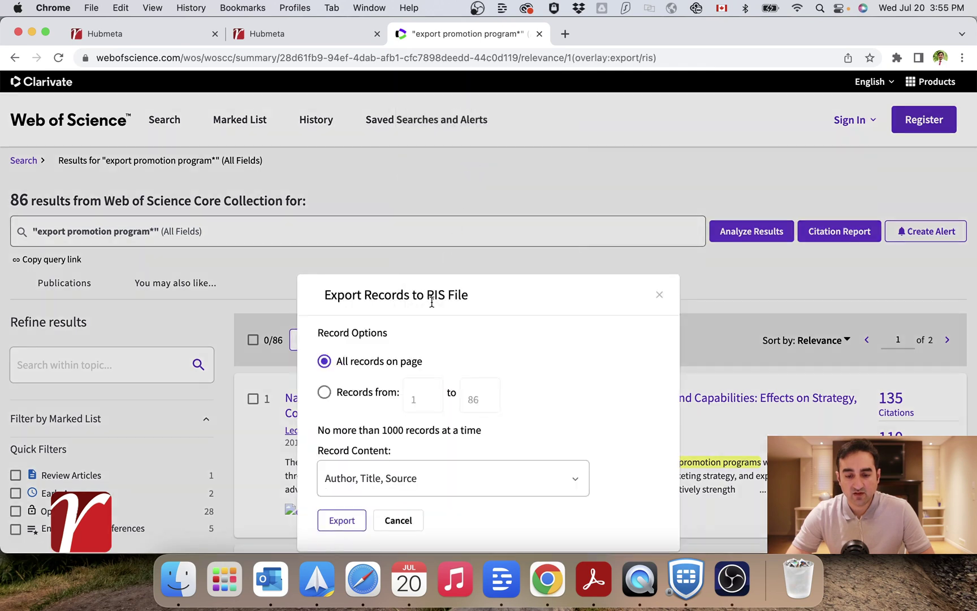
pyautogui.scroll(-3, 481, 431)
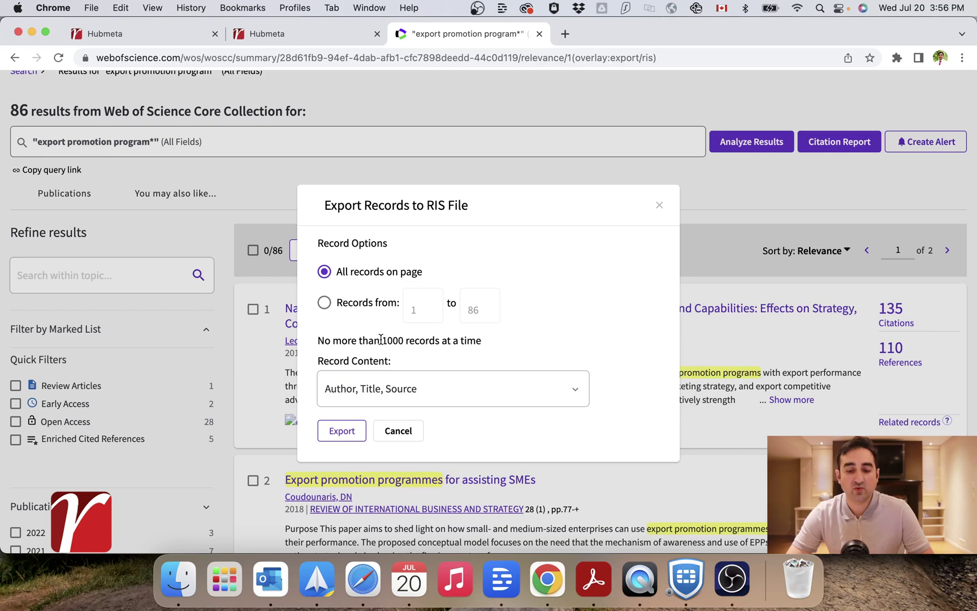
pyautogui.moveTo(383, 341); pyautogui.dragTo(404, 341)
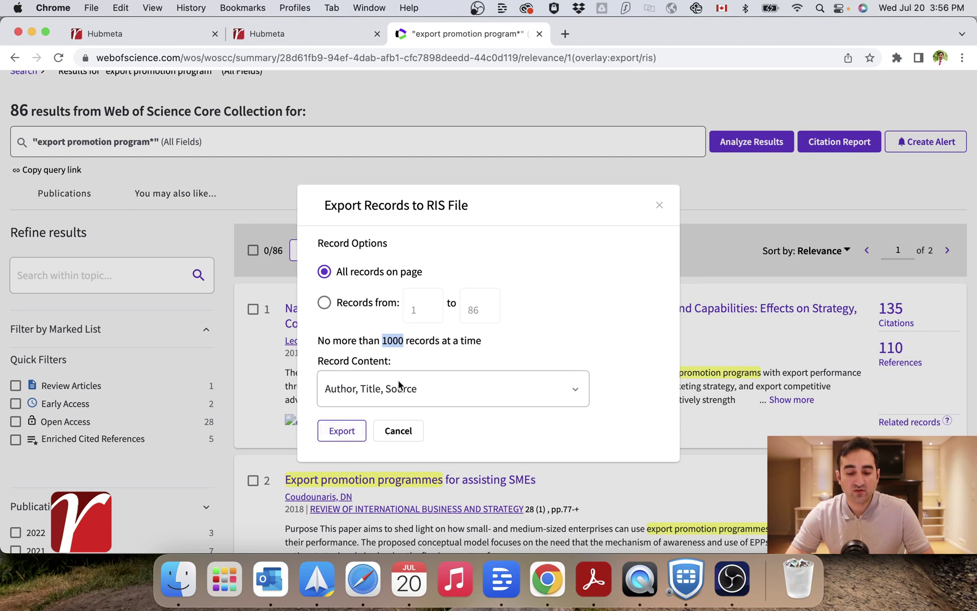
pyautogui.click(580, 391)
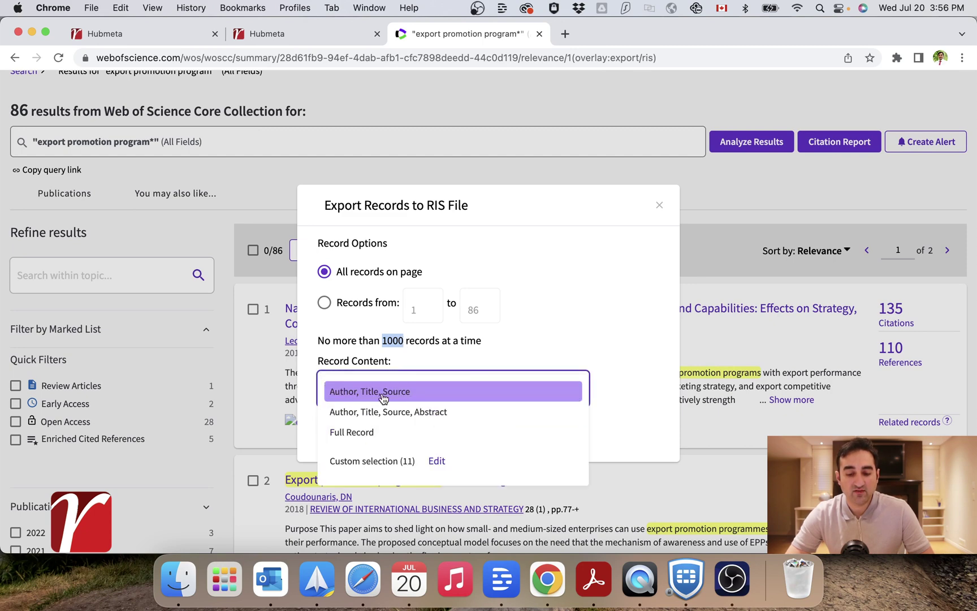
pyautogui.click(385, 413)
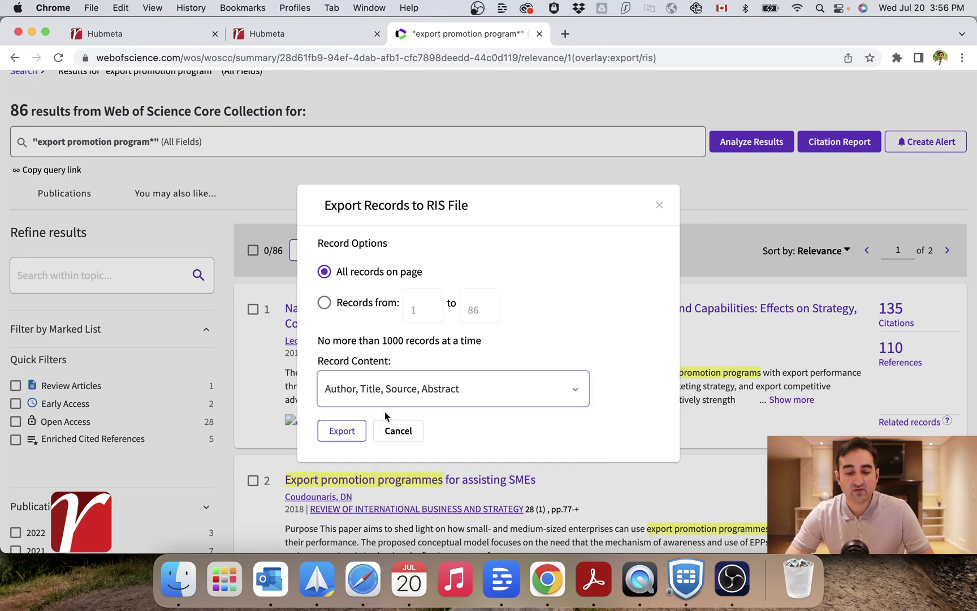
pyautogui.click(342, 431)
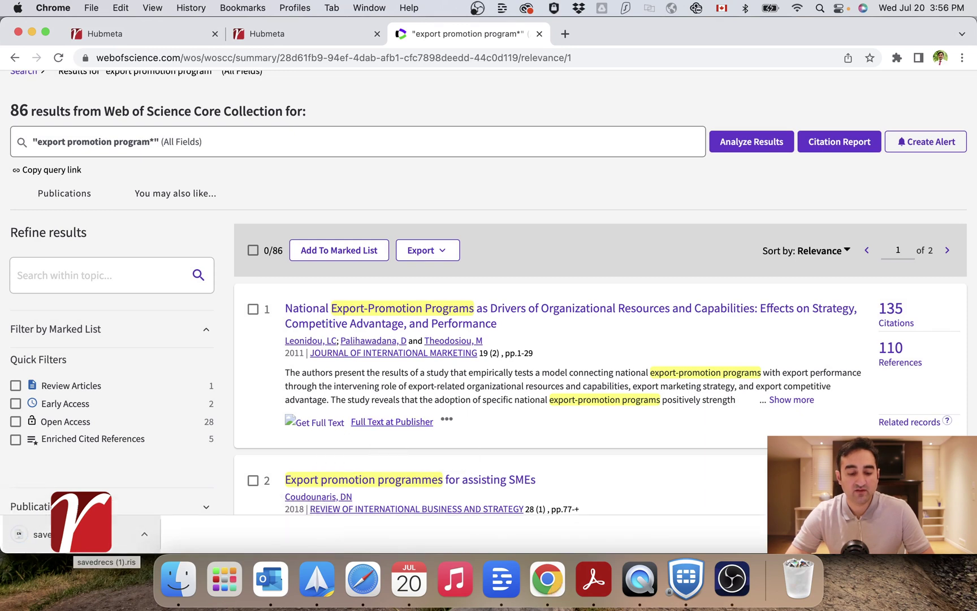
pyautogui.hotkey('ctrl', 'shift', 'Tab')
# Step: Open the HubMetaDemo project's Import Articles > Files page
pyautogui.click(188, 229)
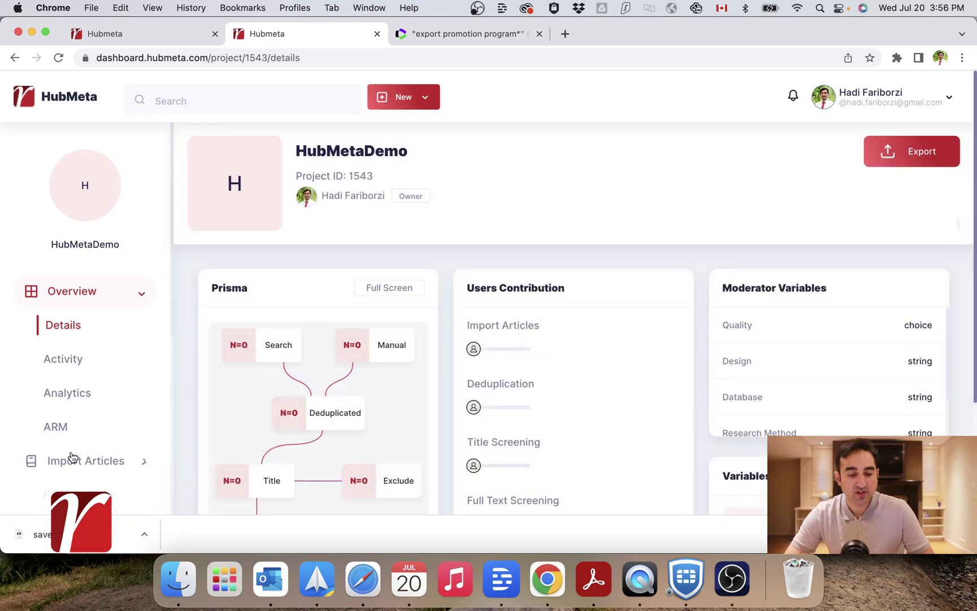
pyautogui.click(73, 460)
pyautogui.click(56, 494)
pyautogui.scroll(-2, 415, 330)
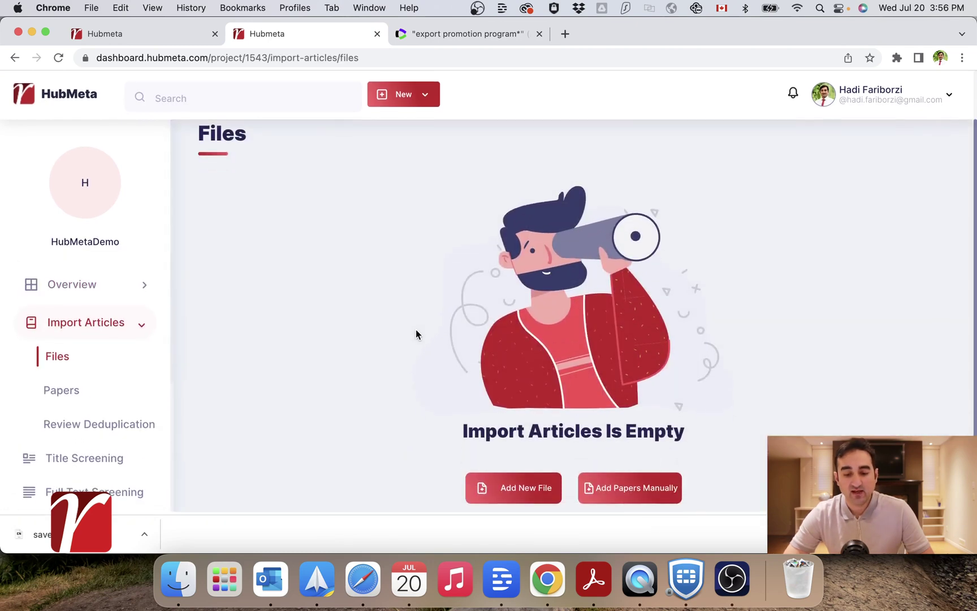
# Step: Add a new file with Web of Science/Web of Knowledge as its source
pyautogui.click(516, 495)
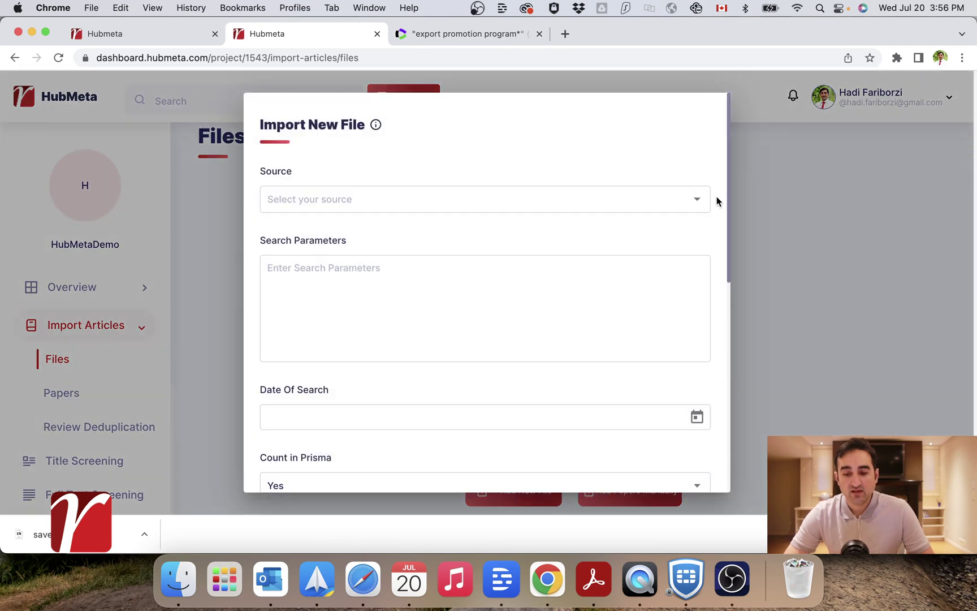
pyautogui.click(700, 201)
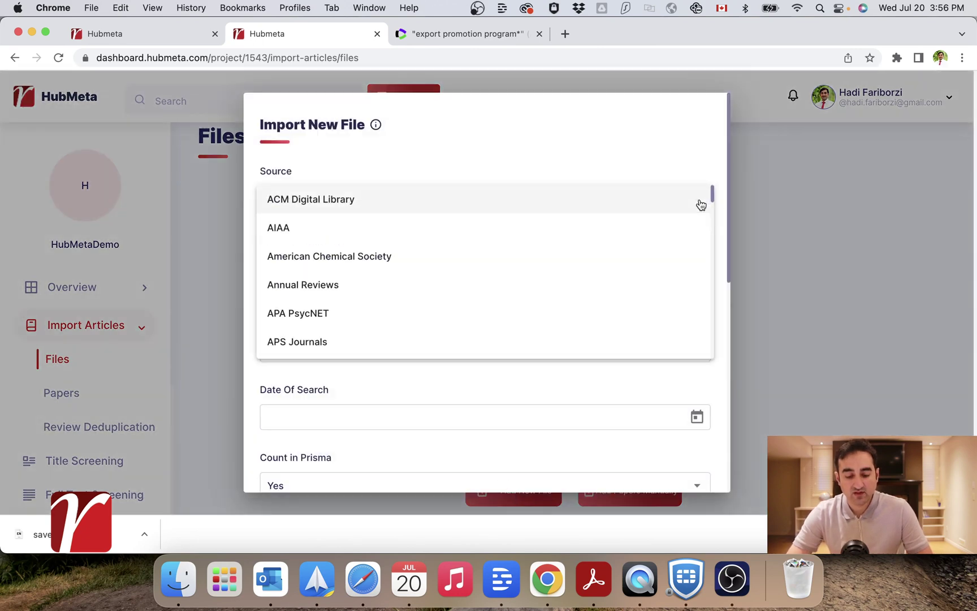
pyautogui.scroll(-15, 701, 205)
pyautogui.scroll(10, 701, 205)
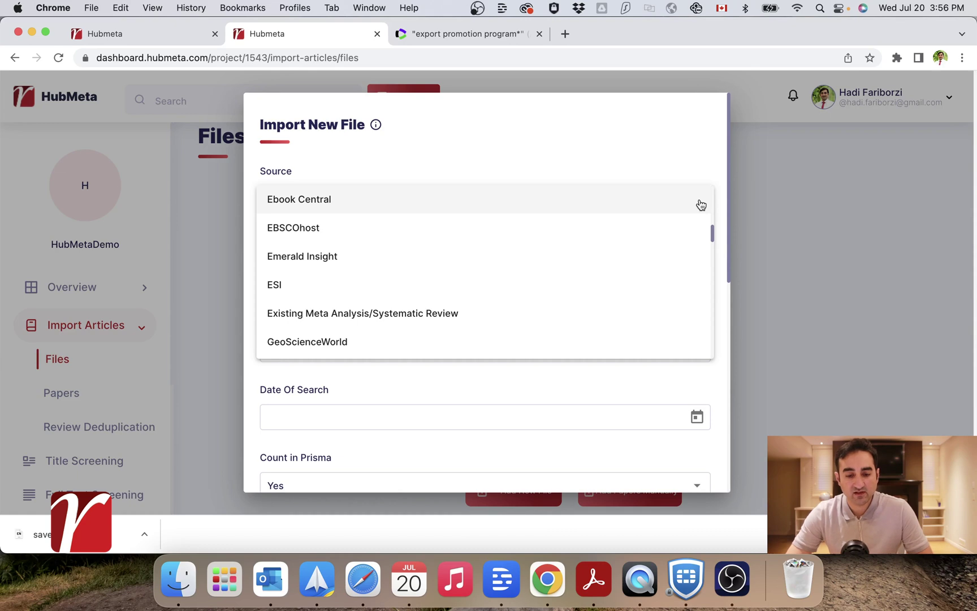
pyautogui.scroll(-10, 538, 258)
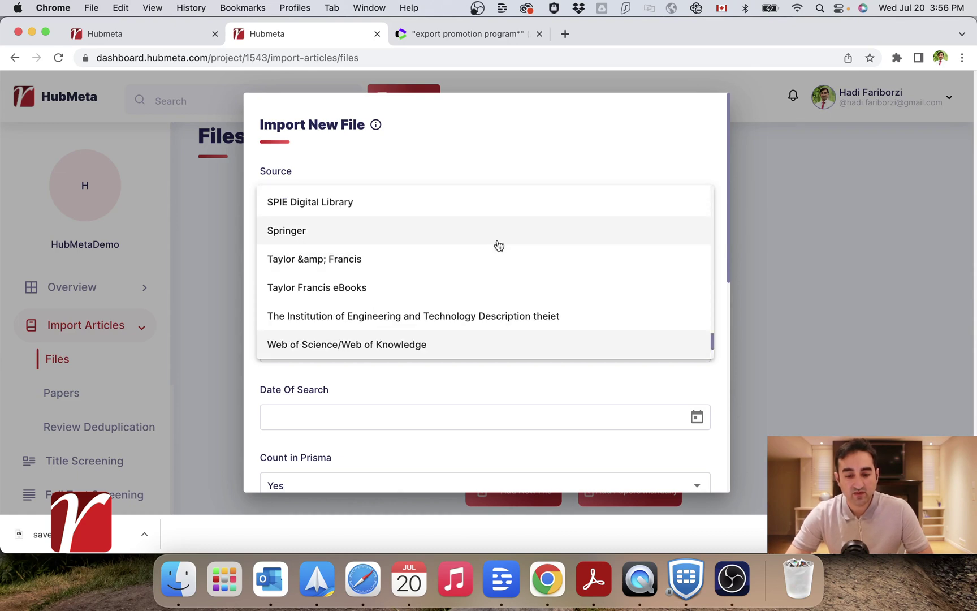
pyautogui.click(375, 345)
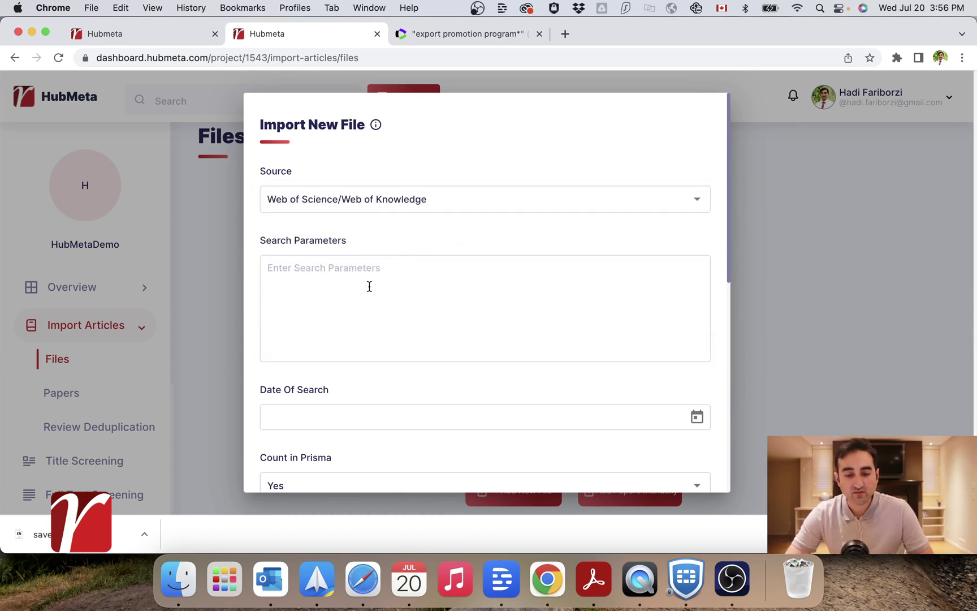
# Step: Copy the Web of Science query and paste "export promotion program*" into Search Parameters
pyautogui.click(458, 33)
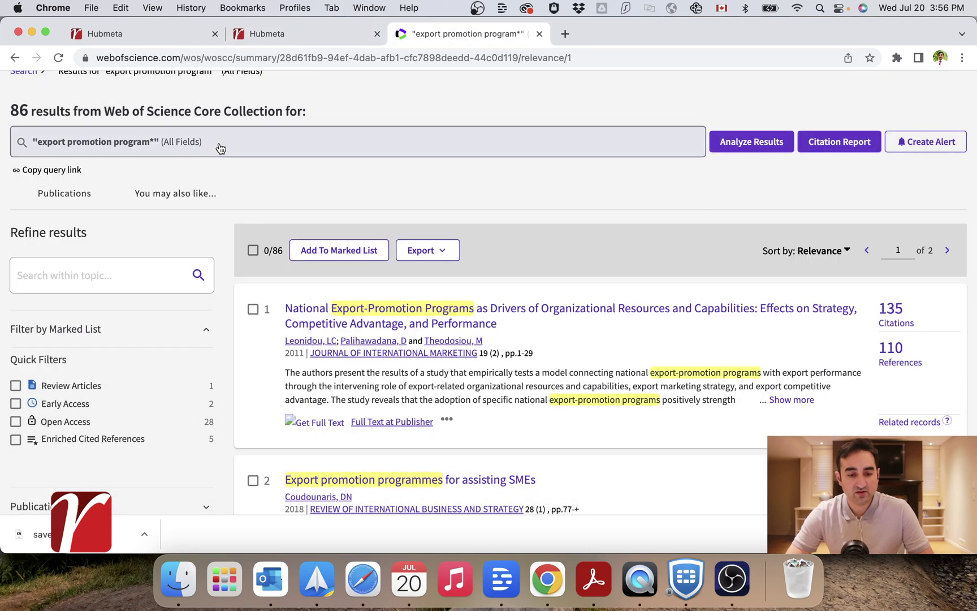
pyautogui.click(134, 154)
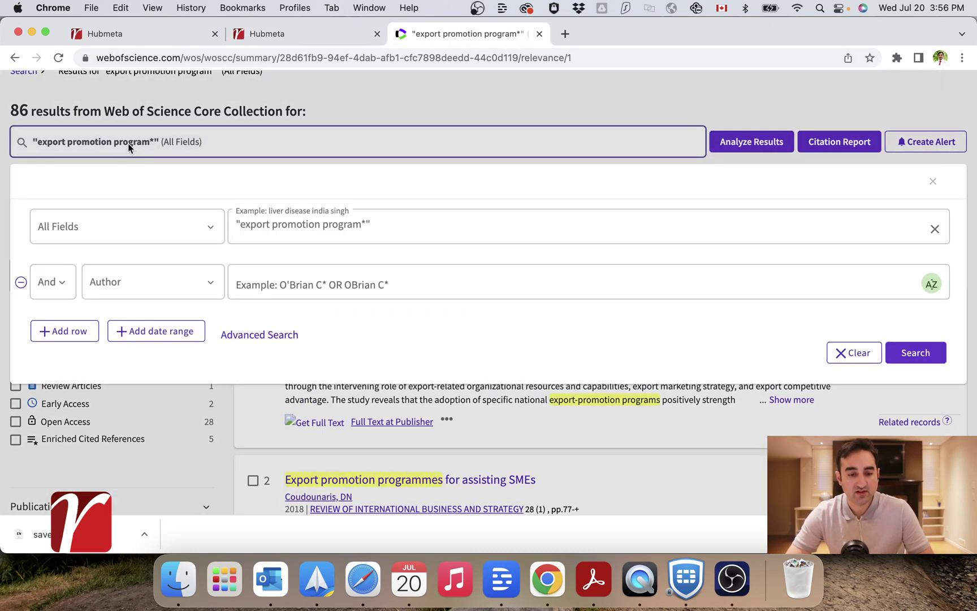
pyautogui.tripleClick(378, 221)
pyautogui.press('super+c')
pyautogui.click(286, 35)
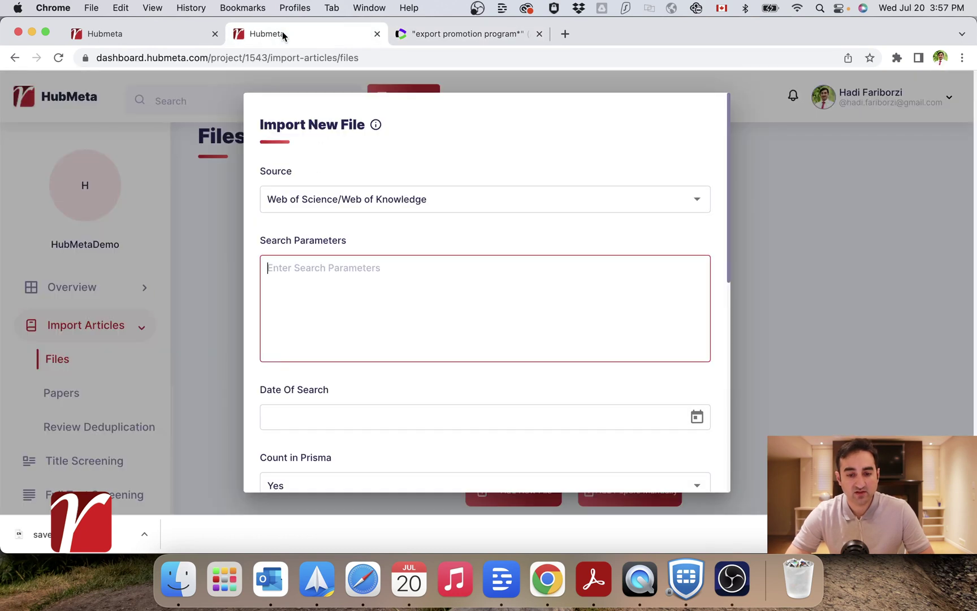
pyautogui.press('super+v')
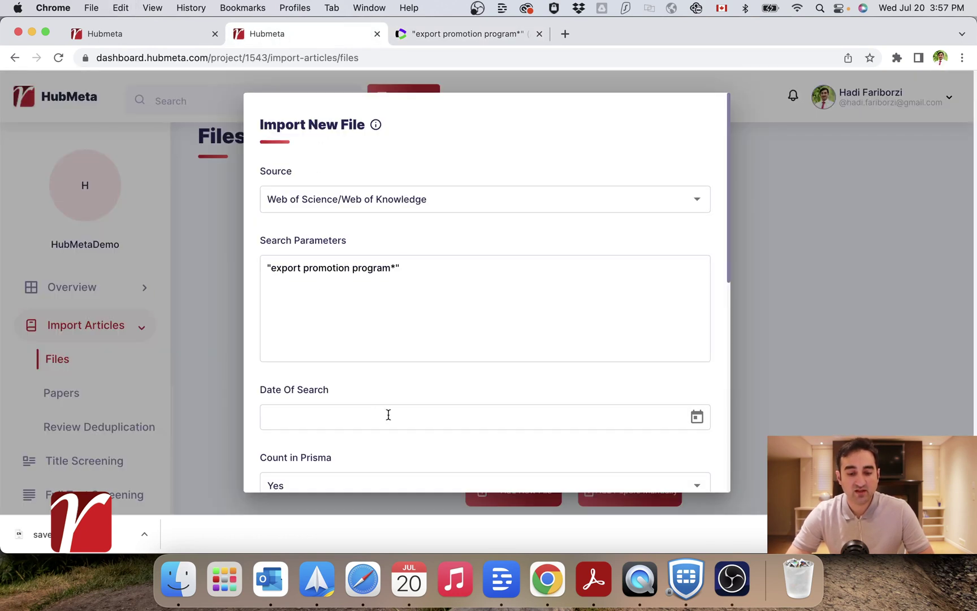
pyautogui.scroll(-2, 388, 415)
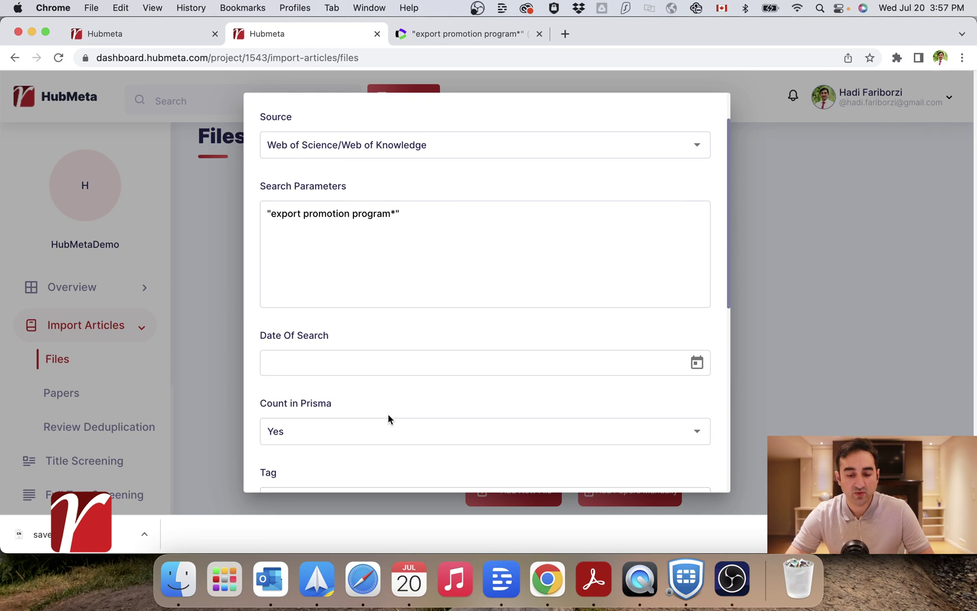
# Step: Set Date Of Search to 20 July 2022 and scroll down to the Upload area
pyautogui.click(697, 365)
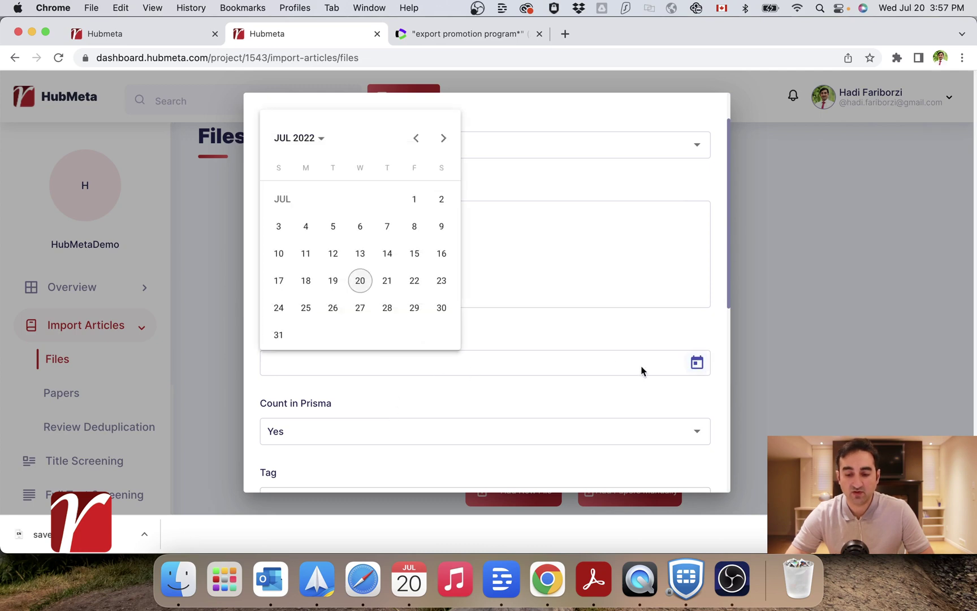
pyautogui.click(361, 281)
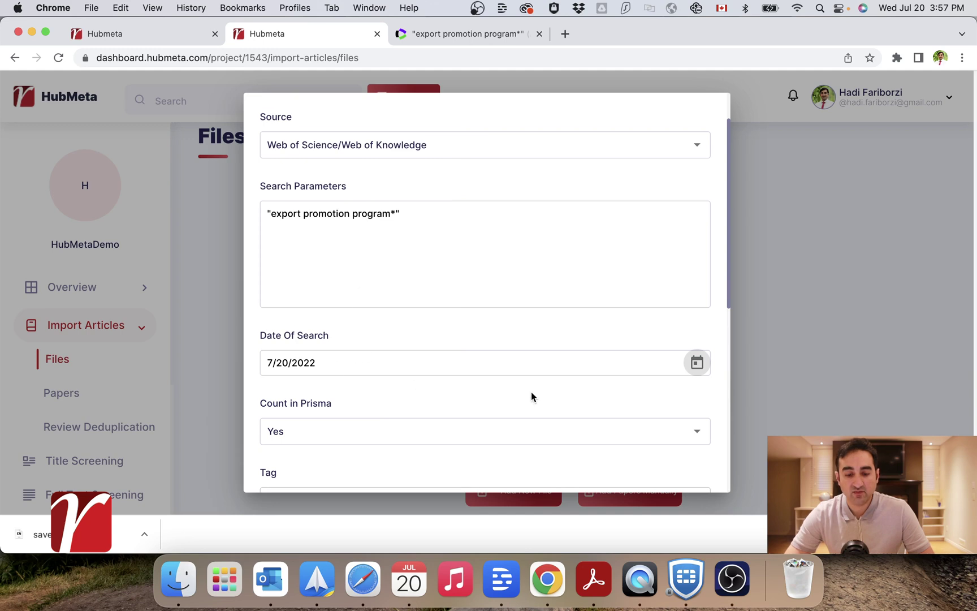
pyautogui.scroll(-2, 531, 396)
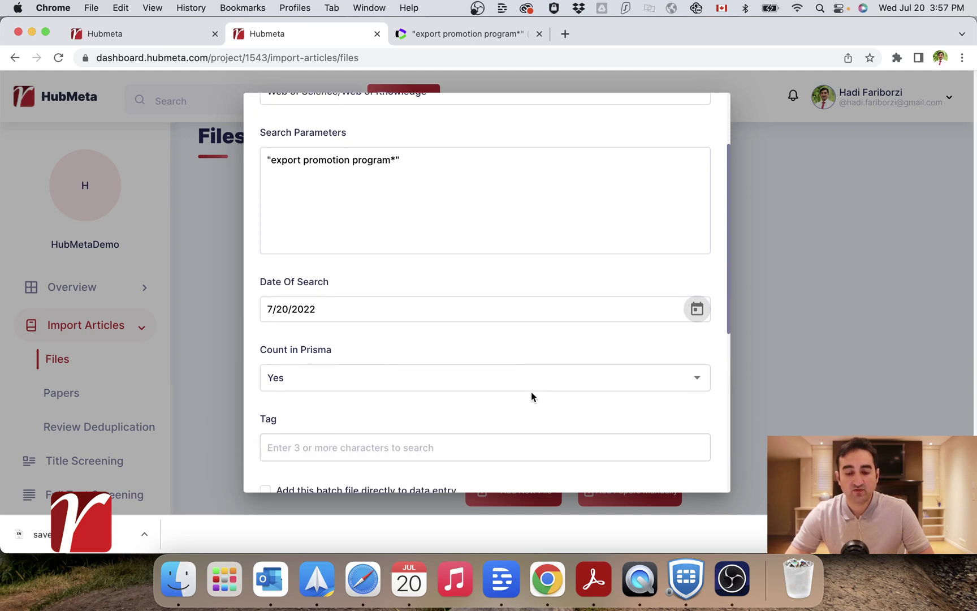
pyautogui.scroll(-2, 532, 396)
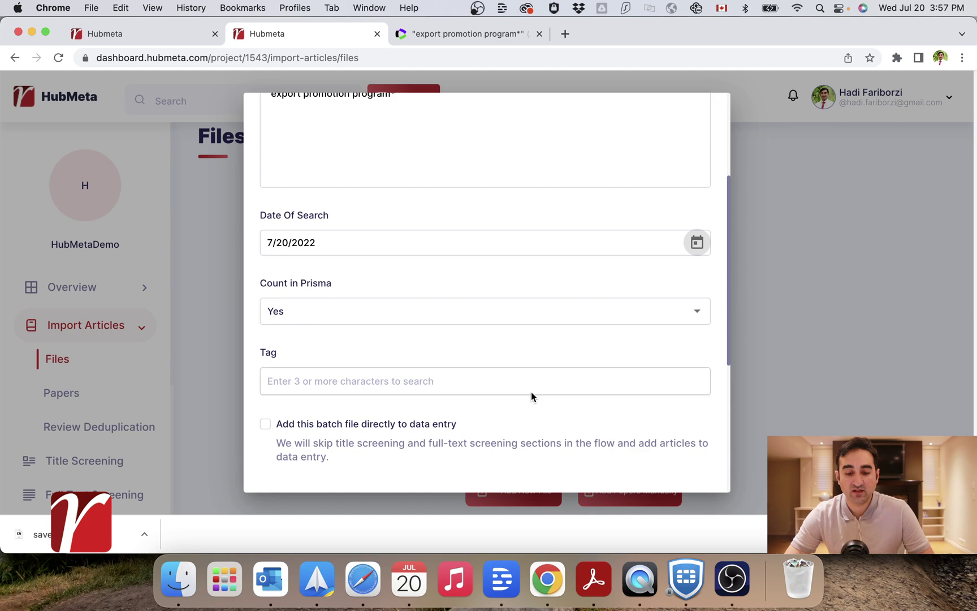
pyautogui.scroll(-1, 531, 396)
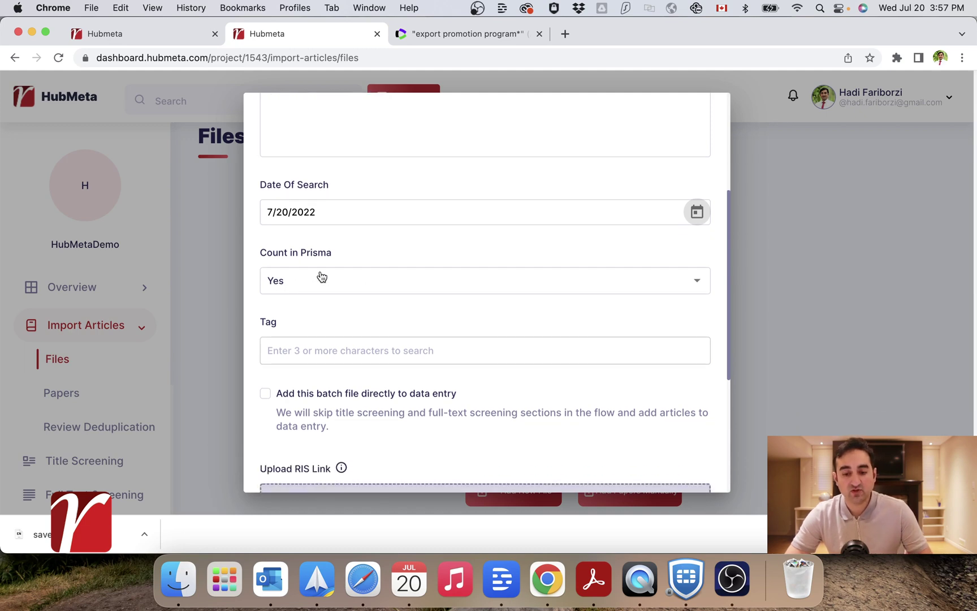
pyautogui.scroll(-2, 339, 407)
pyautogui.scroll(-3, 340, 406)
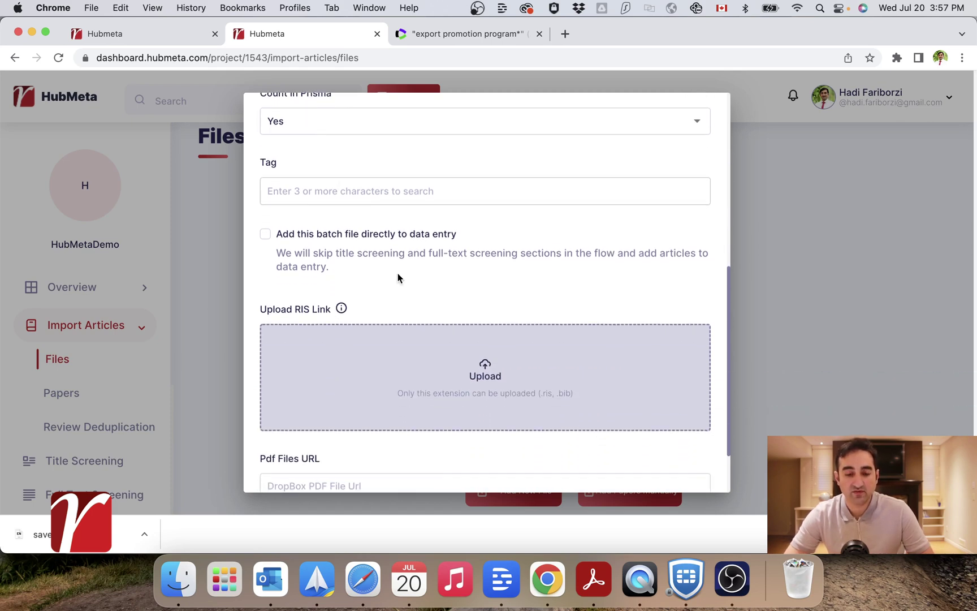
pyautogui.scroll(-3, 398, 277)
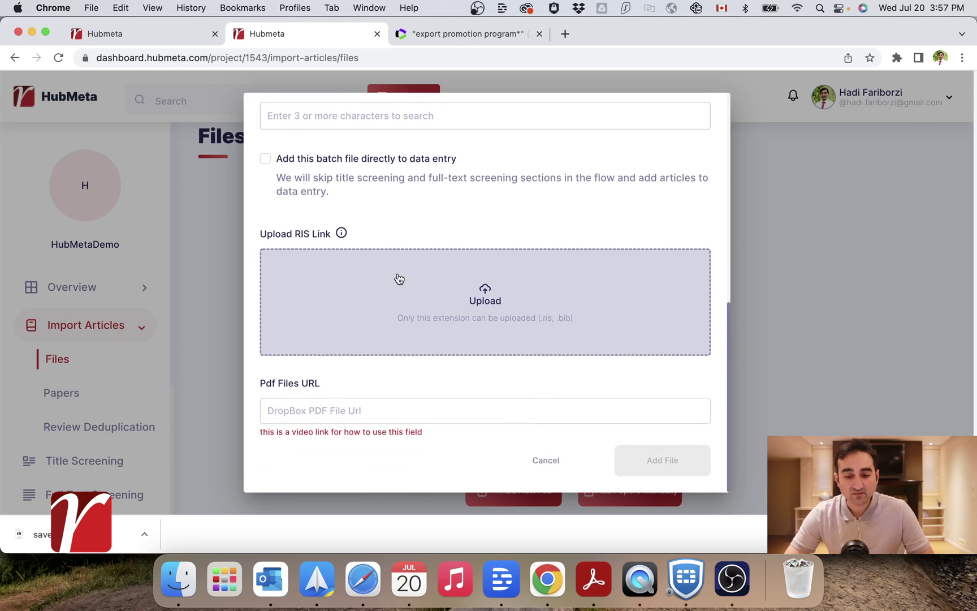
# Step: Upload savedrecs (1).ris from Downloads into the import form
pyautogui.click(484, 354)
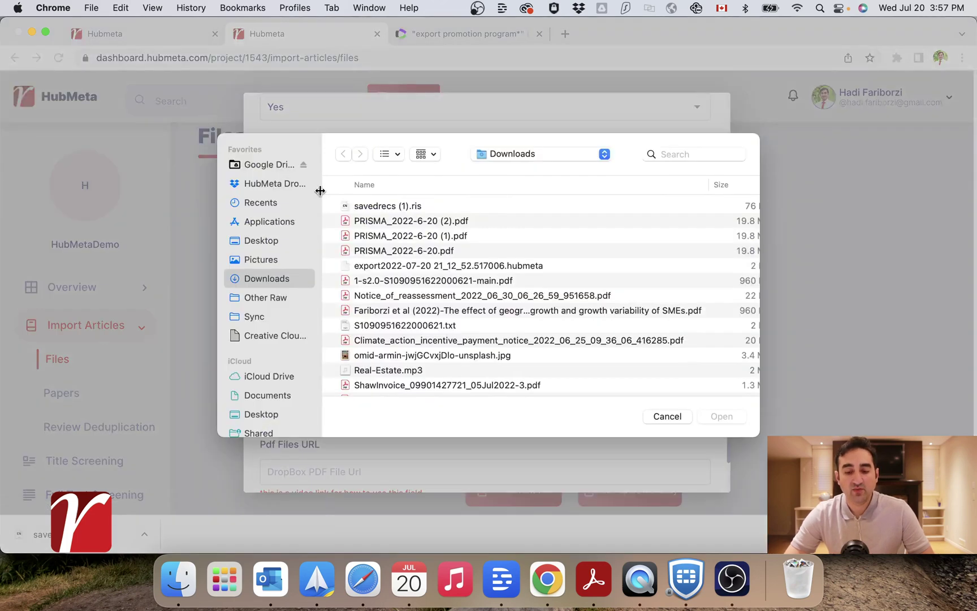
pyautogui.click(395, 206)
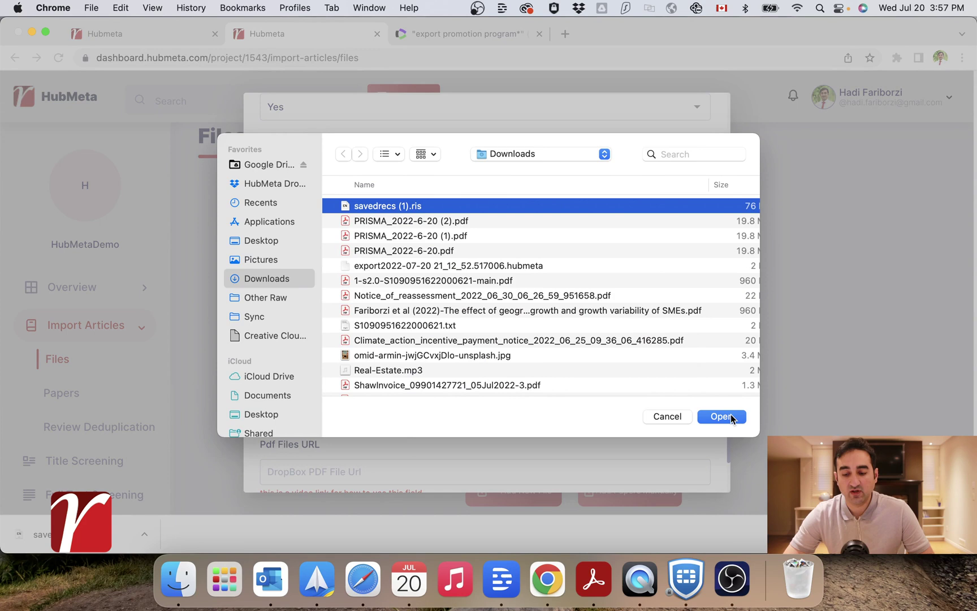
pyautogui.click(722, 417)
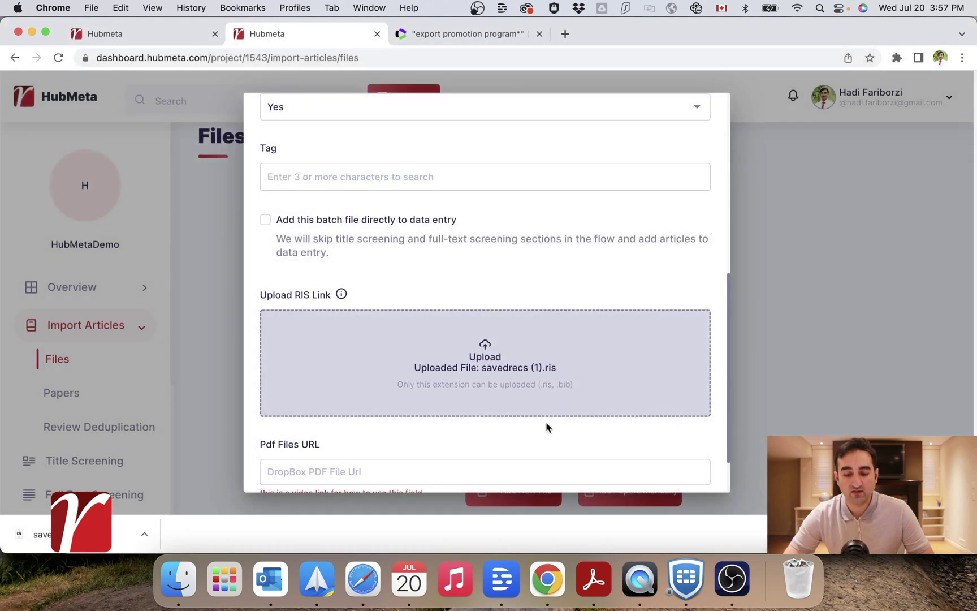
pyautogui.scroll(-2, 547, 427)
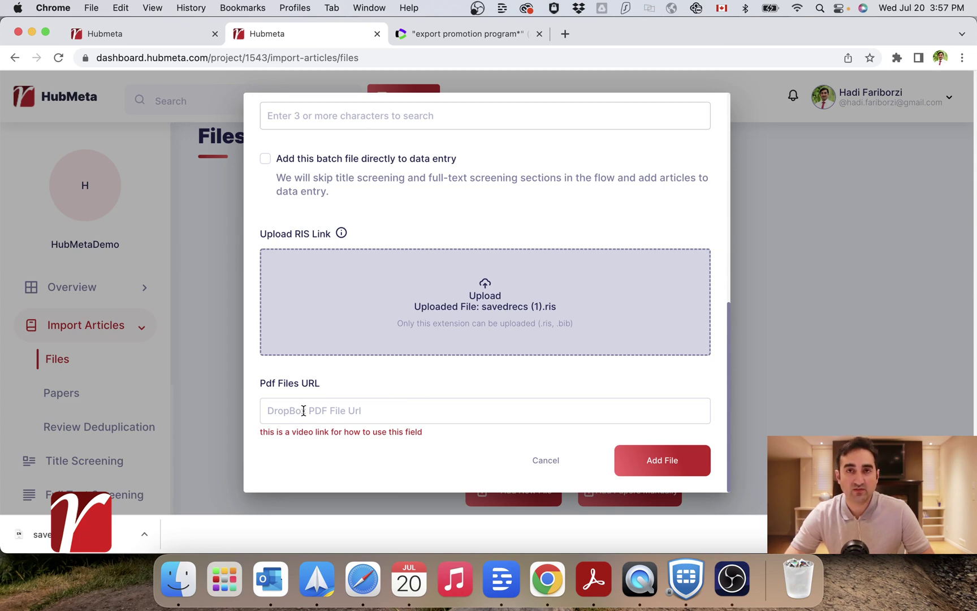
# Step: Submit the import with Add File and check savedrecs_1.ris on the Files page
pyautogui.click(670, 464)
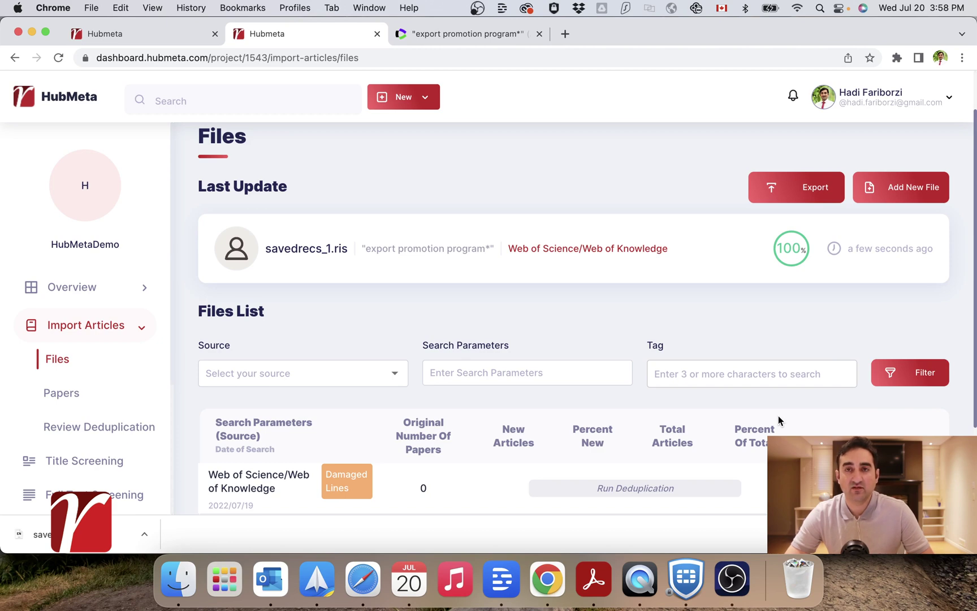
pyautogui.scroll(-1, 452, 396)
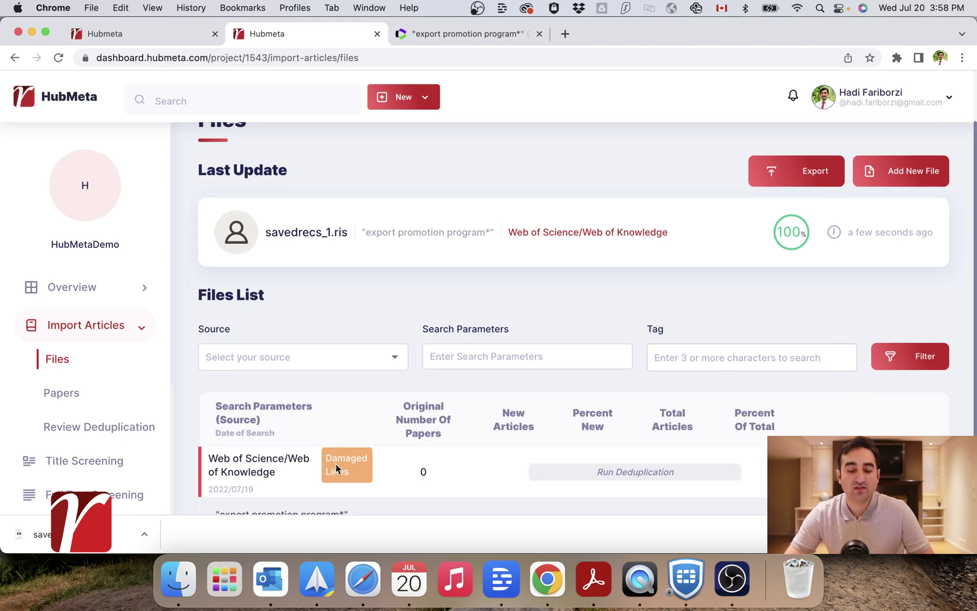